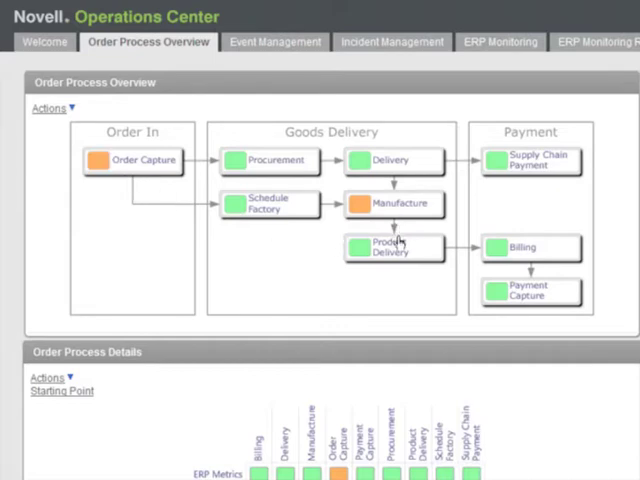
# View Order Process ACME's root cause, return to the home overview, and send the demo incidents
pyautogui.click(49, 108)
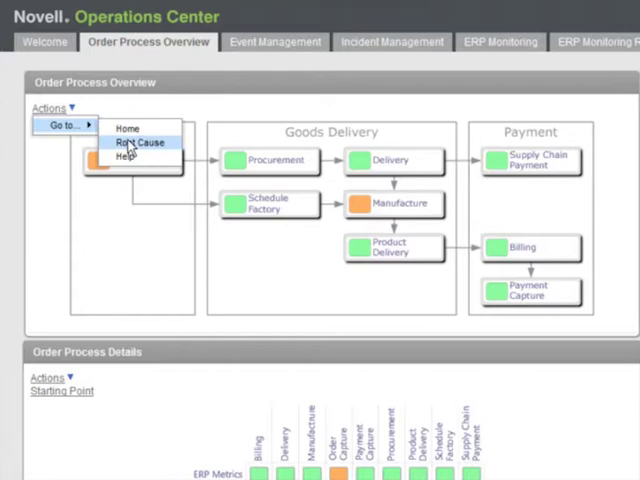
pyautogui.click(124, 143)
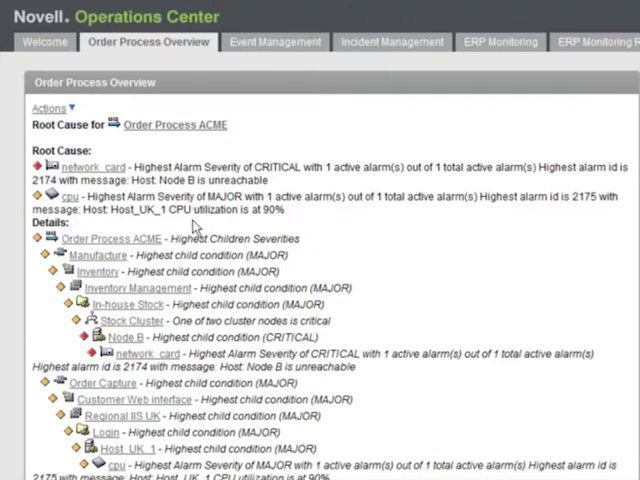
pyautogui.click(52, 108)
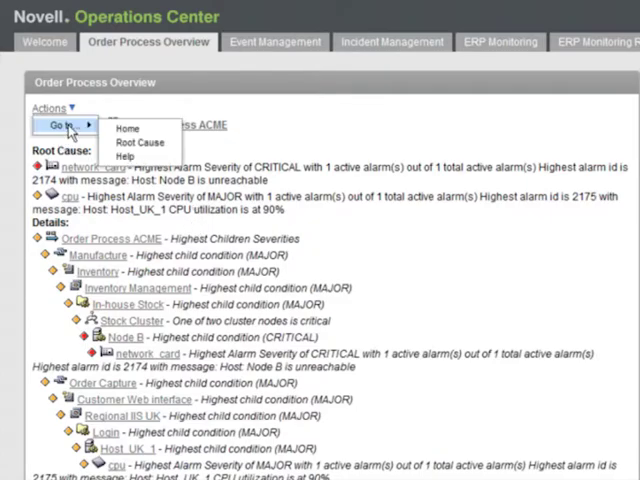
pyautogui.click(128, 128)
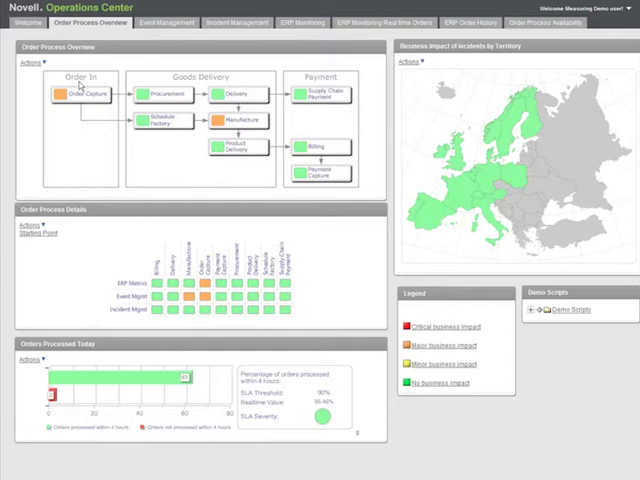
pyautogui.rightClick(566, 314)
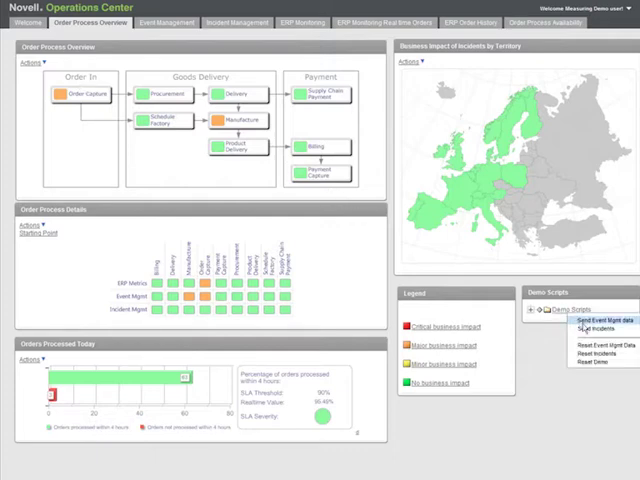
pyautogui.click(590, 327)
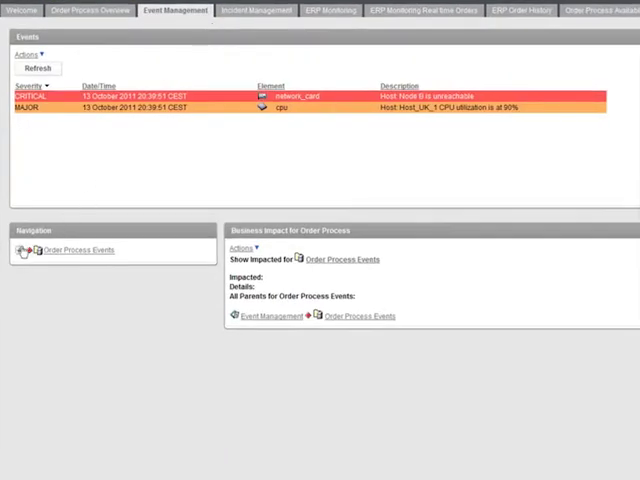
# Expand Order Process Events and Node B in the Navigation tree to reach network_card
pyautogui.click(19, 250)
pyautogui.click(31, 277)
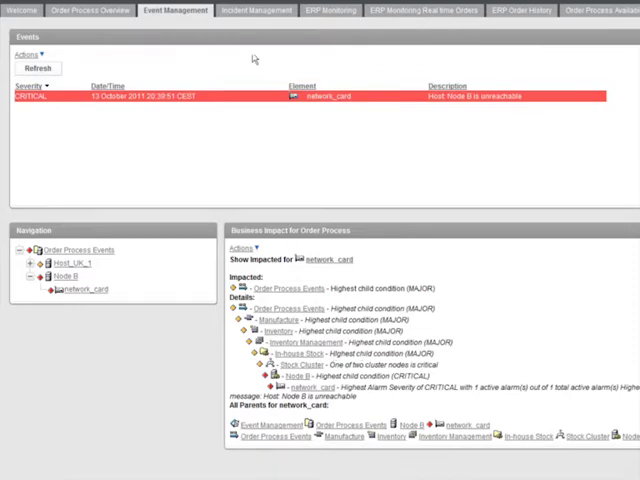
# In the incident tickets view, inspect the critical Order Capture incident's properties, then close them
pyautogui.click(256, 10)
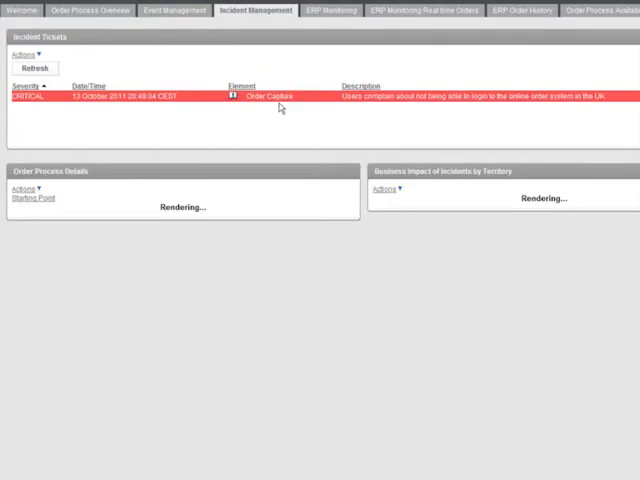
pyautogui.doubleClick(280, 96)
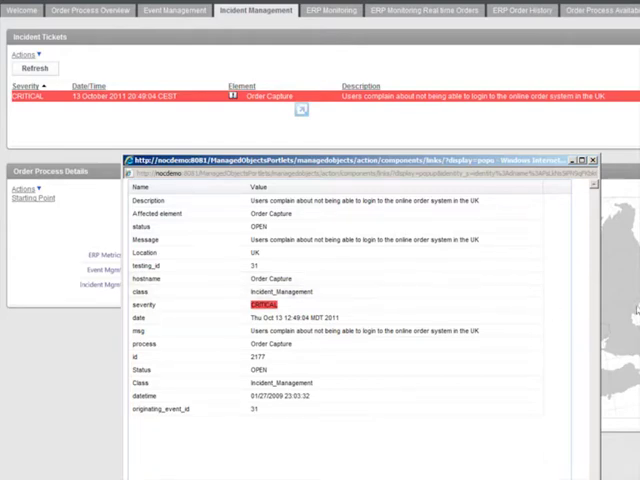
pyautogui.click(593, 160)
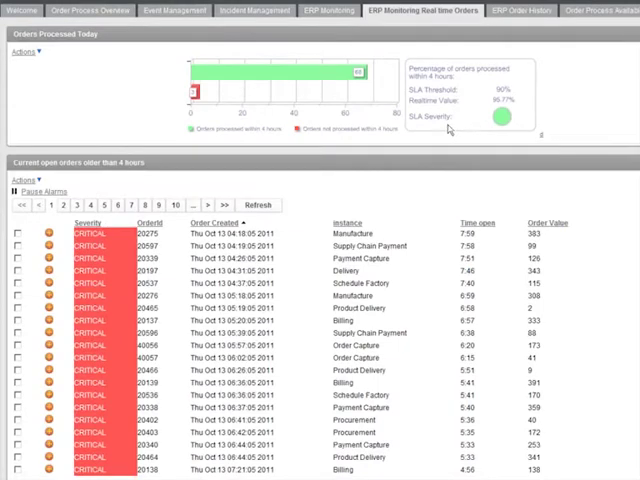
# Show ERP Order History's last-month agreement-health calendar, then return to the historical overview
pyautogui.click(512, 20)
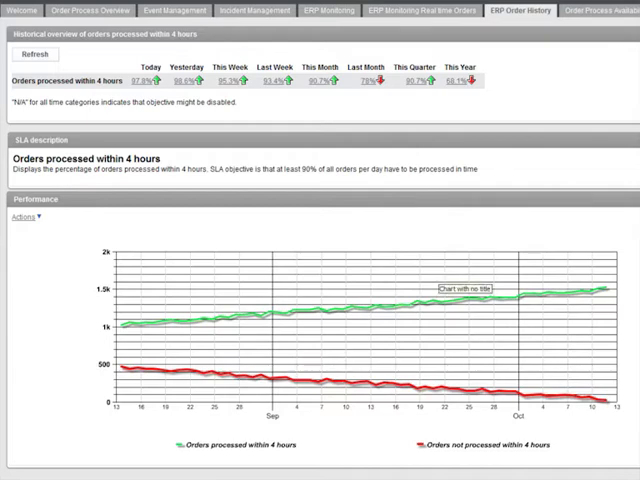
pyautogui.click(369, 81)
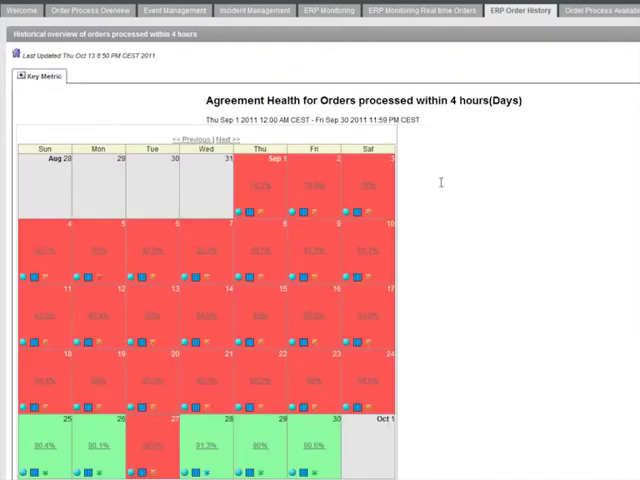
pyautogui.scroll(-2, 543, 236)
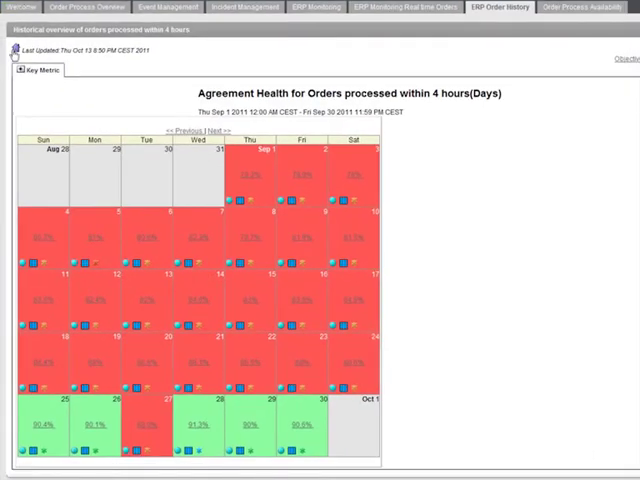
pyautogui.click(18, 50)
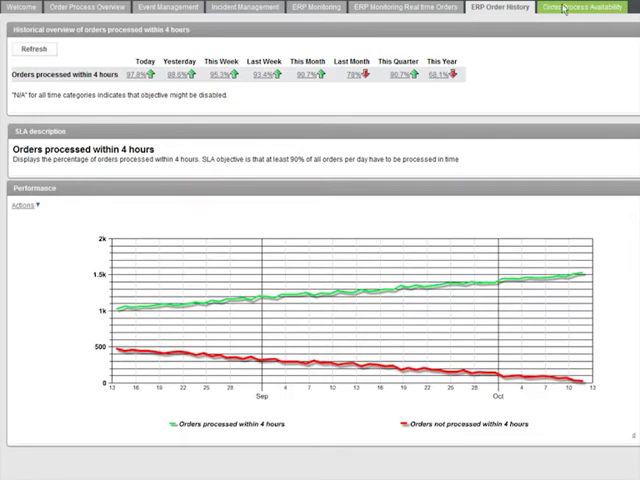
# Show Order Process Availability's last-month daily availability calendar, then return to the SLA overview
pyautogui.click(563, 9)
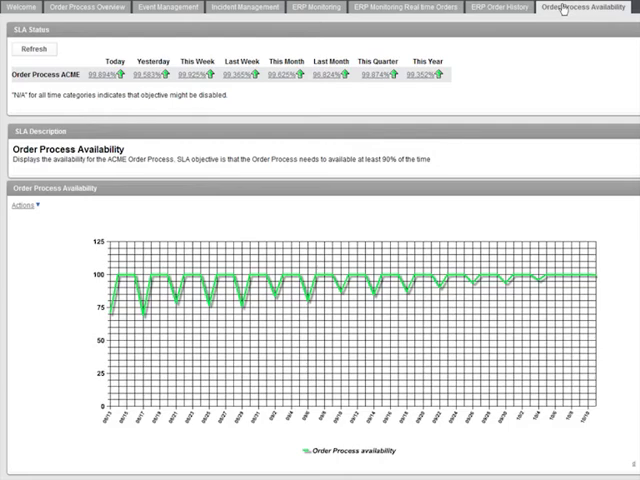
pyautogui.click(327, 75)
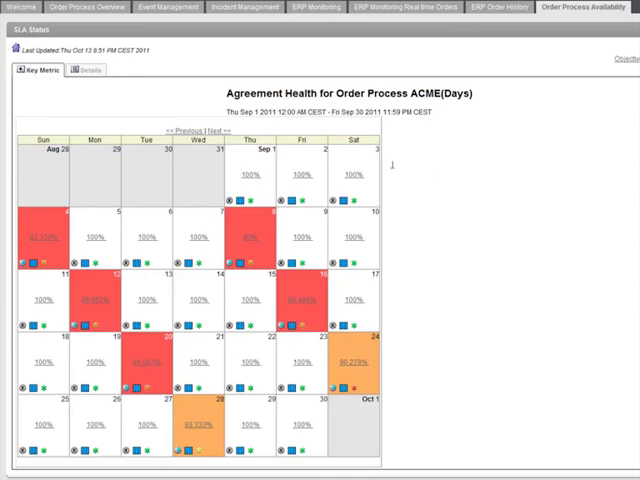
pyautogui.click(15, 48)
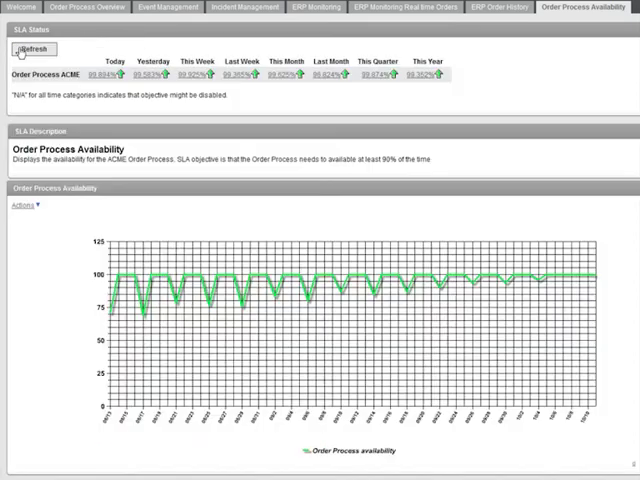